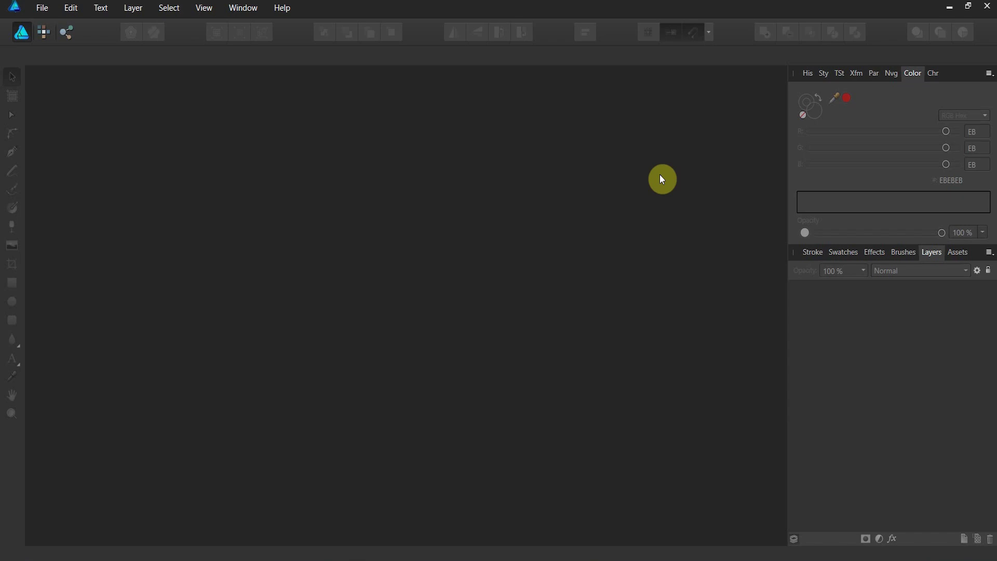
Step: Open the photo 'Raw canvas jpg file' from the File menu
{"action": "left_click", "coordinate": [40, 10]}
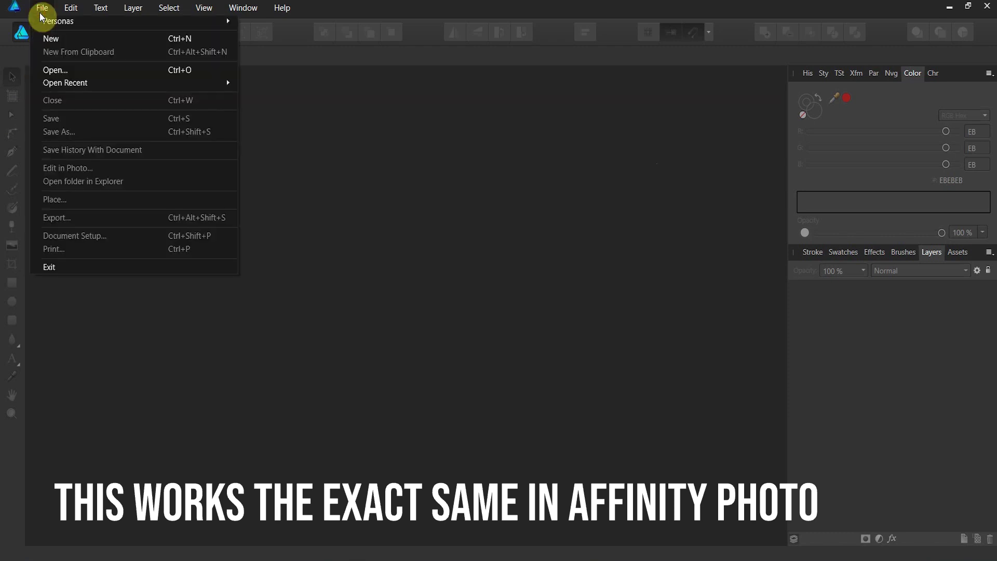
{"action": "left_click", "coordinate": [40, 71]}
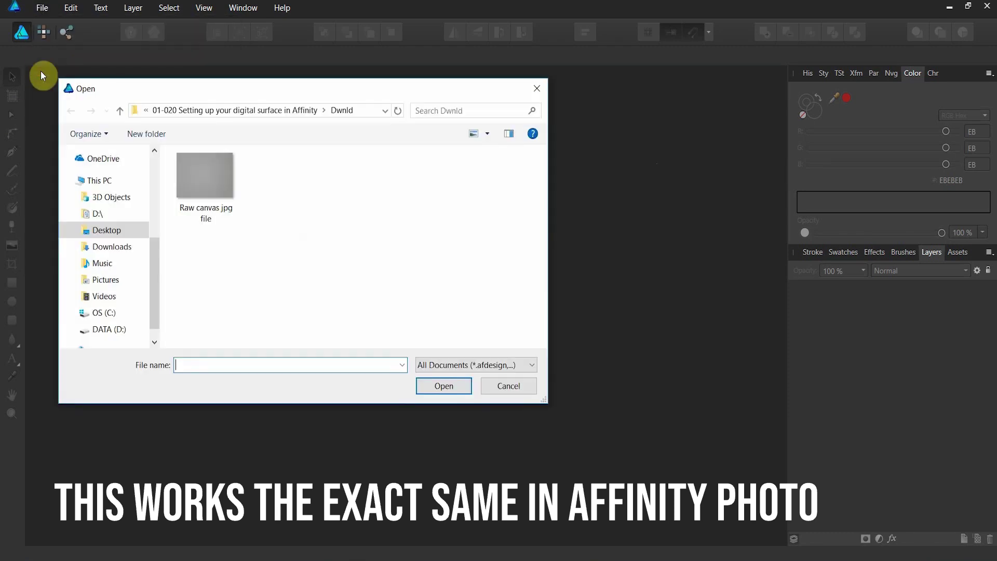
{"action": "double_click", "coordinate": [203, 171]}
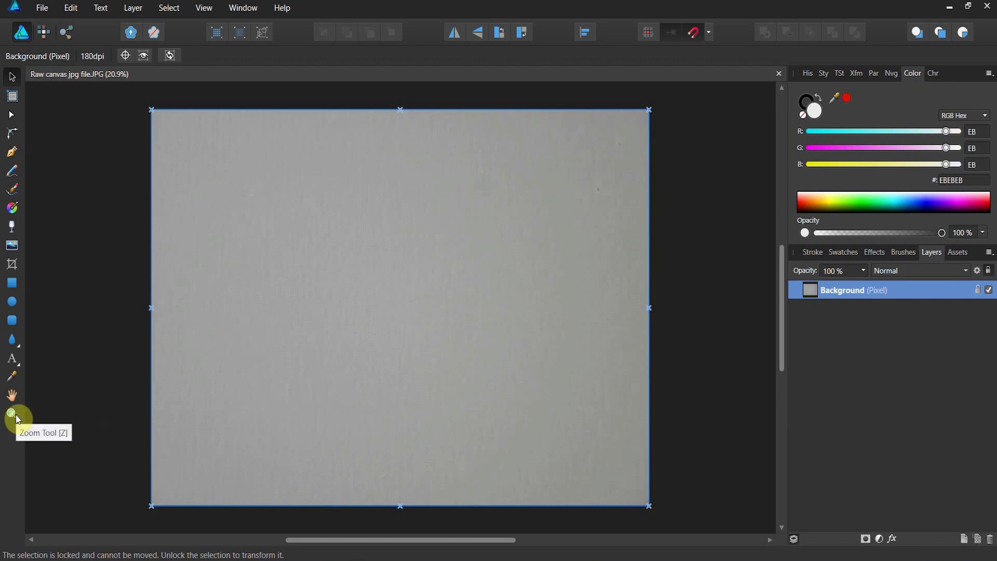
Step: Zoom in on the canvas texture, then zoom back out to view the whole photo
{"action": "left_click", "coordinate": [13, 415]}
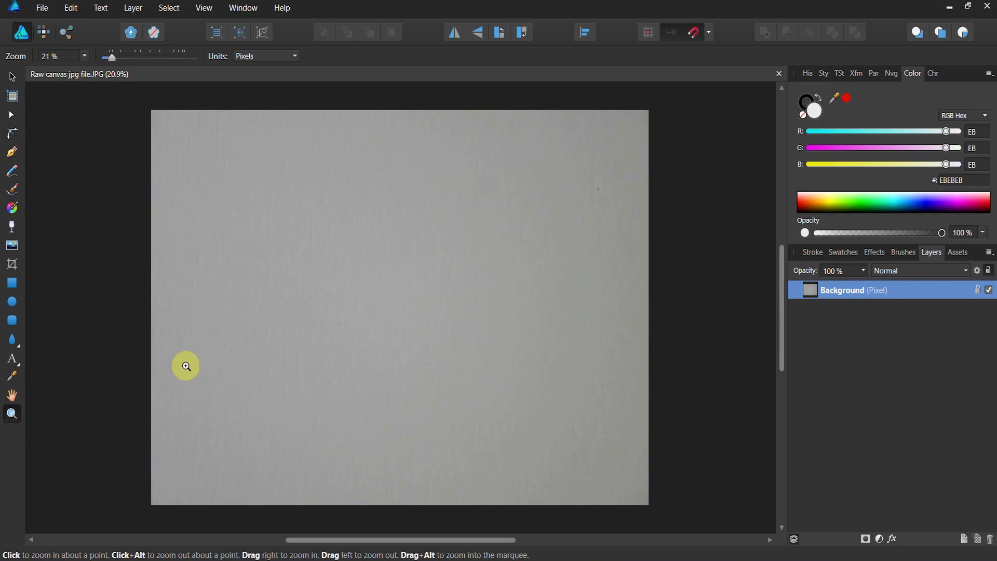
{"action": "left_click_drag", "start_coordinate": [186, 367], "coordinate": [294, 301]}
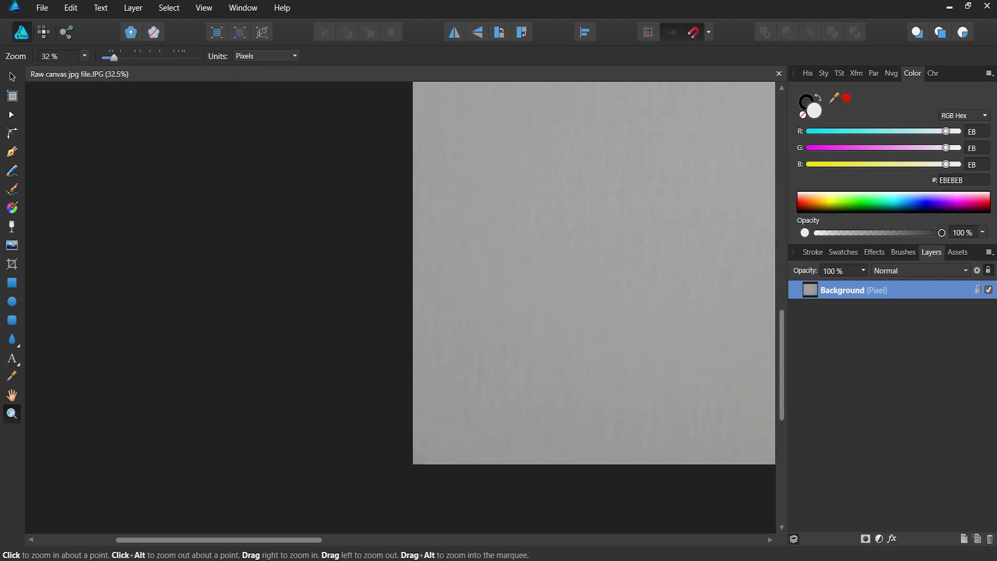
{"action": "left_click_drag", "start_coordinate": [263, 540], "coordinate": [422, 522]}
{"action": "scroll", "coordinate": [421, 488], "scroll_direction": "up", "scroll_amount": 3}
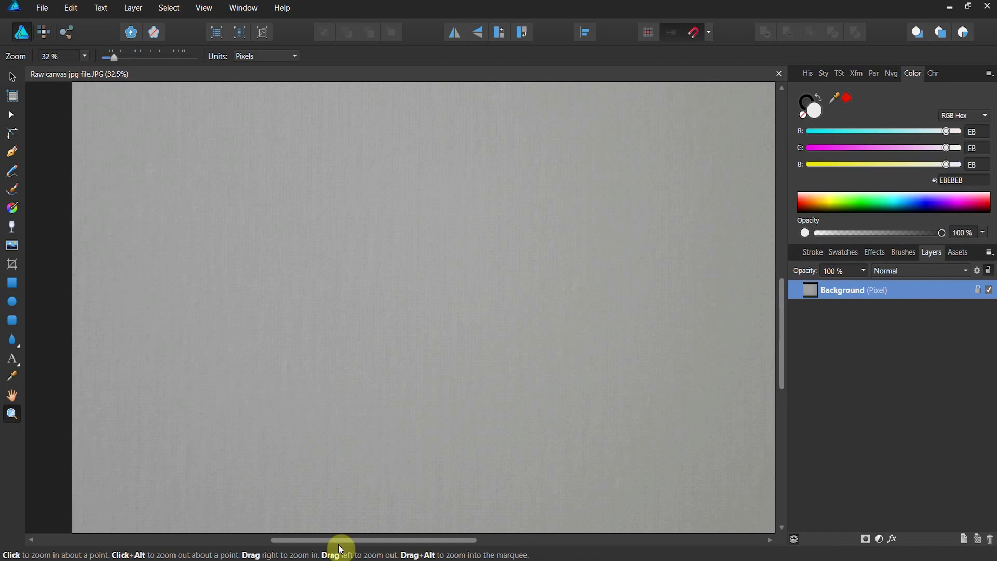
{"action": "mouse_move", "coordinate": [427, 297]}
{"action": "left_mouse_down"}
{"action": "mouse_move", "coordinate": [292, 338]}
{"action": "mouse_move", "coordinate": [303, 338]}
{"action": "left_mouse_up"}
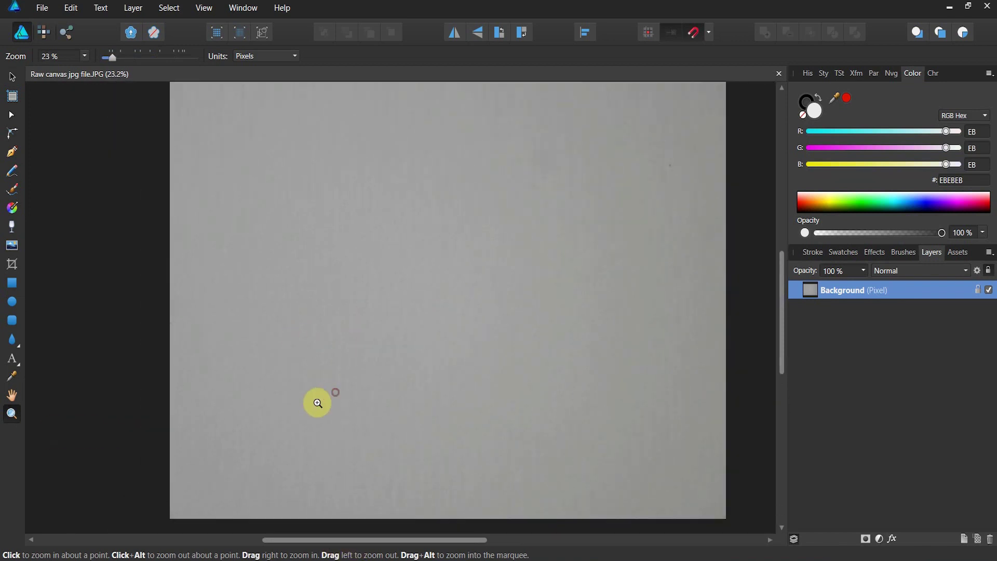
{"action": "left_click_drag", "start_coordinate": [350, 549], "coordinate": [367, 536]}
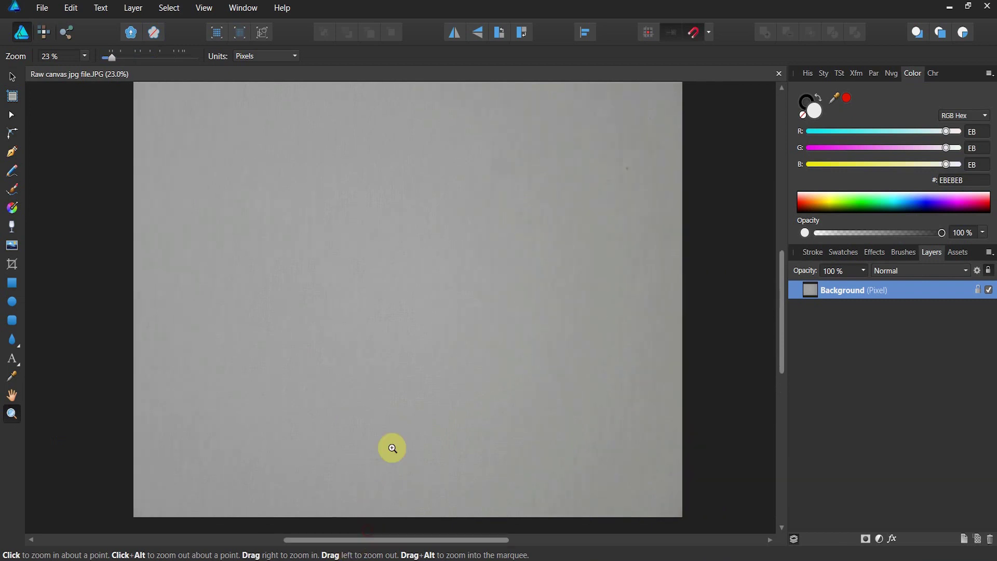
{"action": "scroll", "coordinate": [390, 447], "scroll_direction": "up", "scroll_amount": 1}
{"action": "scroll", "coordinate": [393, 449], "scroll_direction": "down", "scroll_amount": 1}
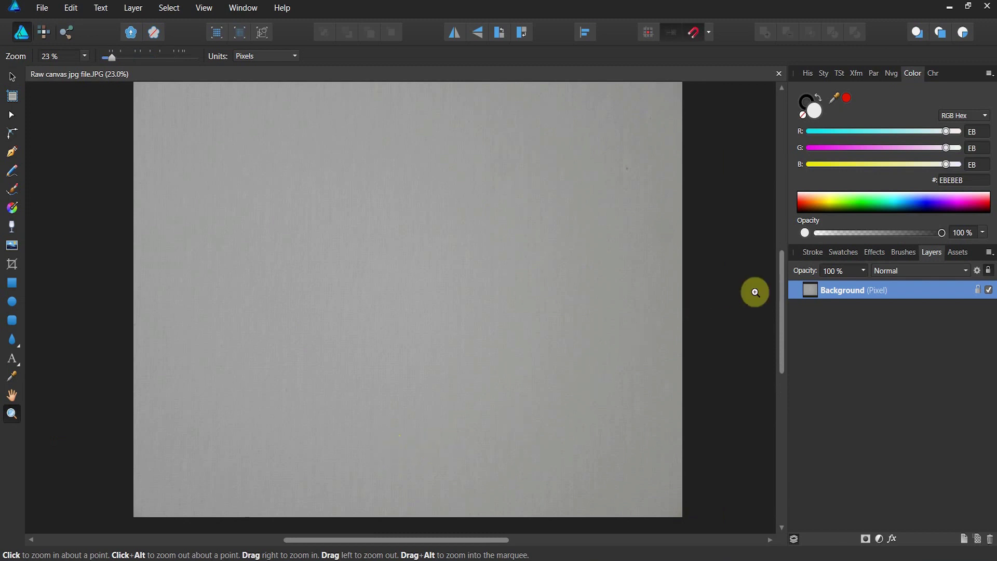
Step: Rasterize the Background layer and add a Levels adjustment to it
{"action": "right_click", "coordinate": [813, 292]}
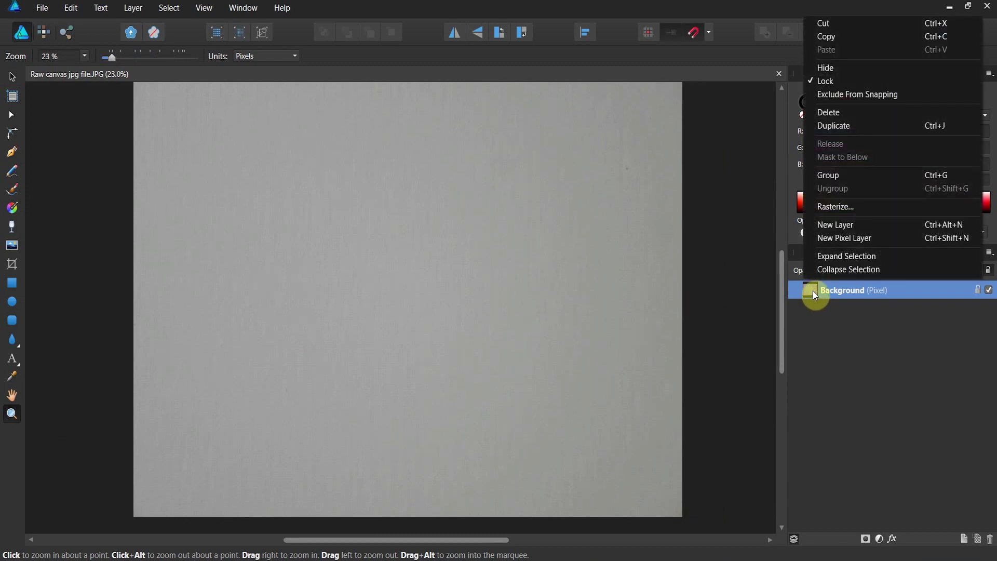
{"action": "left_click", "coordinate": [839, 207]}
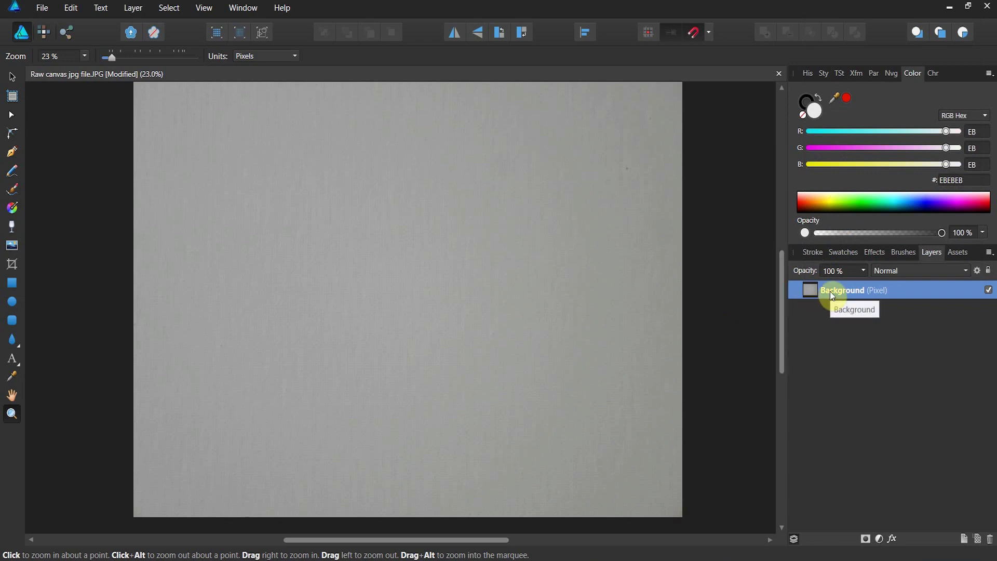
{"action": "left_click", "coordinate": [883, 542]}
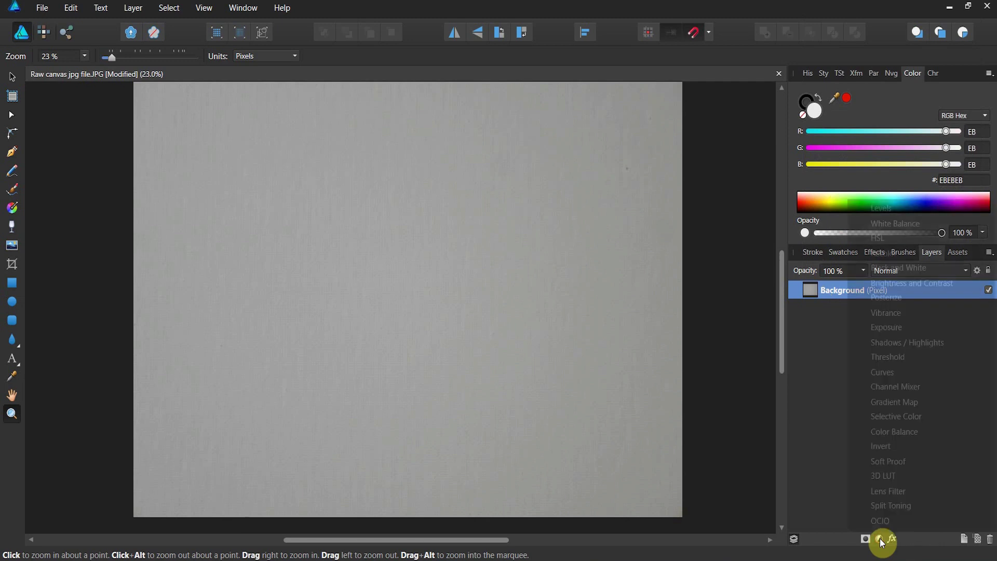
{"action": "left_click", "coordinate": [897, 209]}
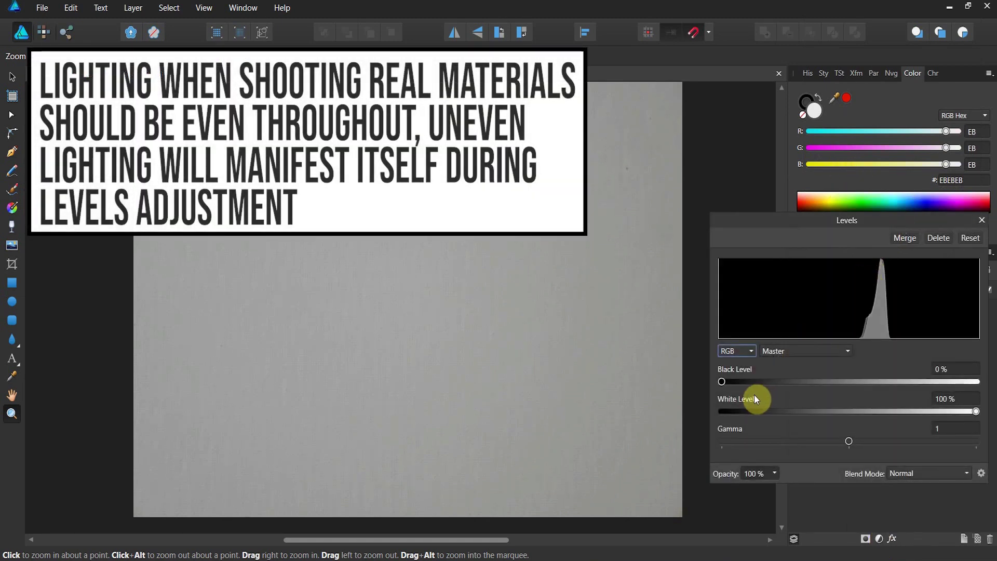
Step: Set the Levels Black Level to 52% and White Level to 68%
{"action": "left_click_drag", "start_coordinate": [722, 383], "coordinate": [858, 376]}
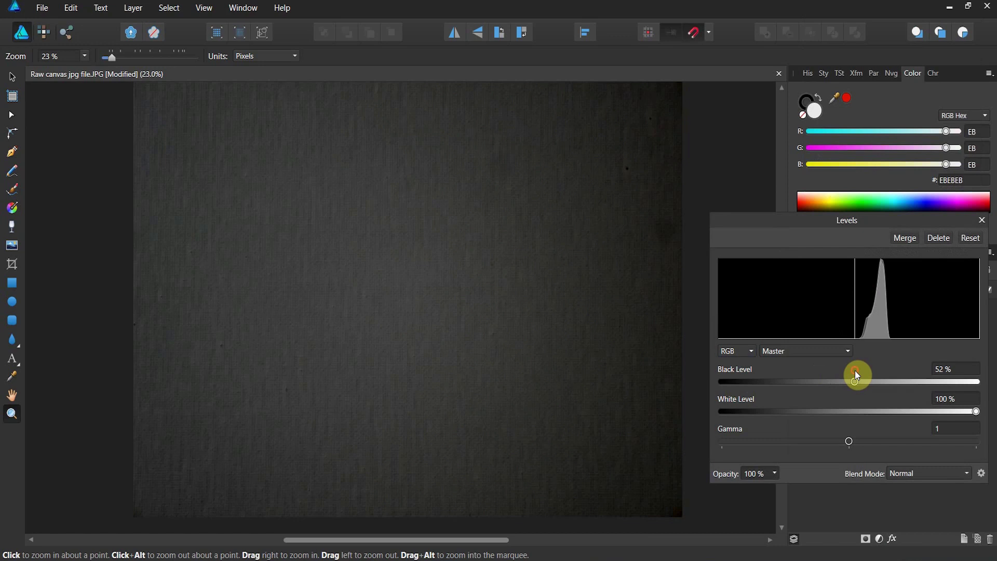
{"action": "scroll", "coordinate": [704, 420], "scroll_direction": "up", "scroll_amount": 1}
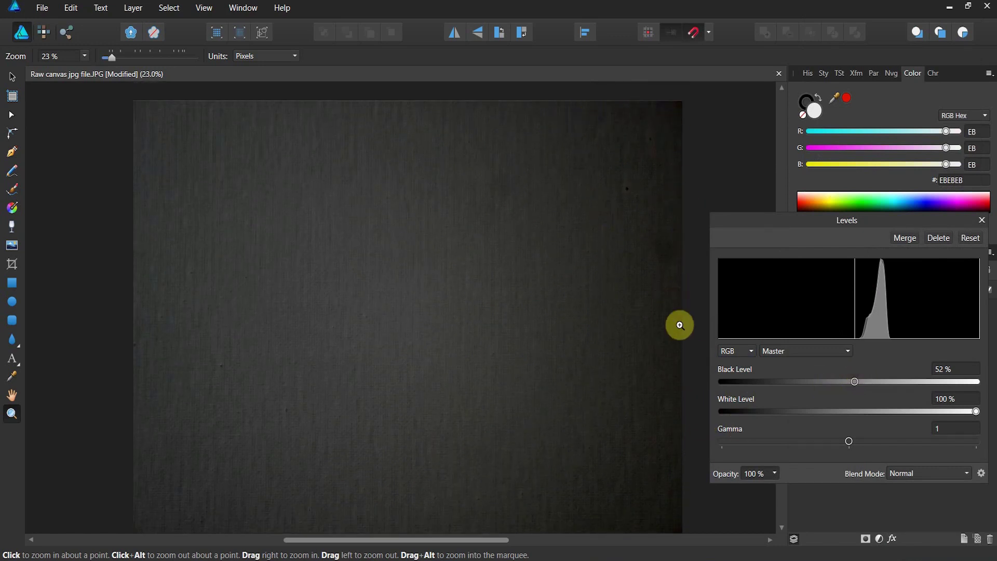
{"action": "scroll", "coordinate": [680, 325], "scroll_direction": "down", "scroll_amount": 1}
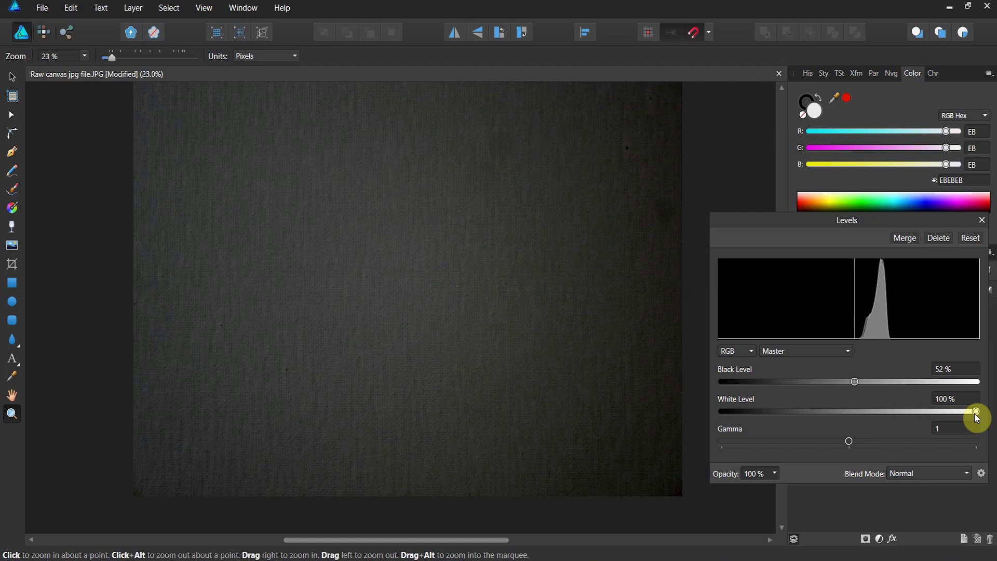
{"action": "left_click_drag", "start_coordinate": [977, 415], "coordinate": [909, 432]}
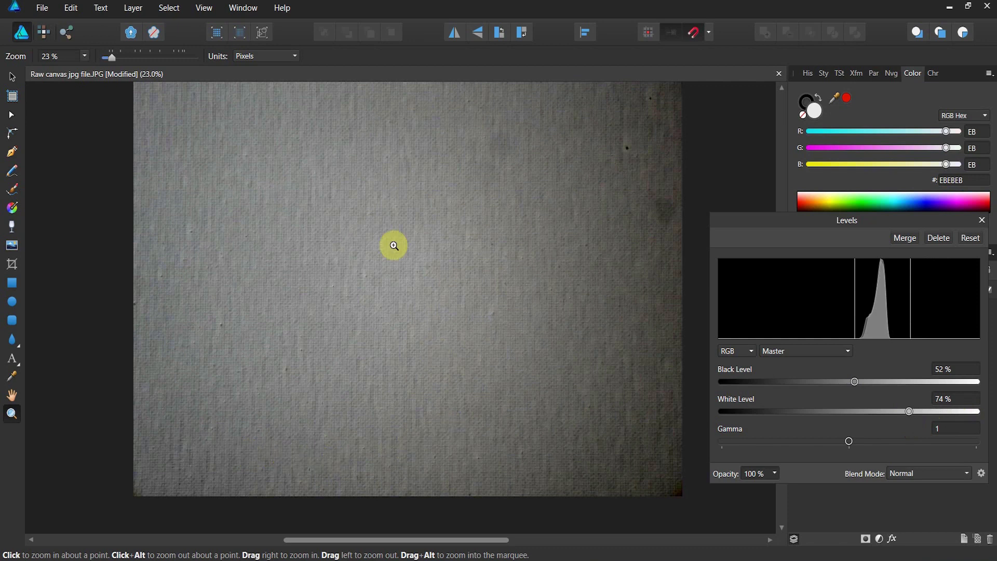
{"action": "scroll", "coordinate": [407, 243], "scroll_direction": "up", "scroll_amount": 1}
{"action": "scroll", "coordinate": [407, 244], "scroll_direction": "up", "scroll_amount": 1}
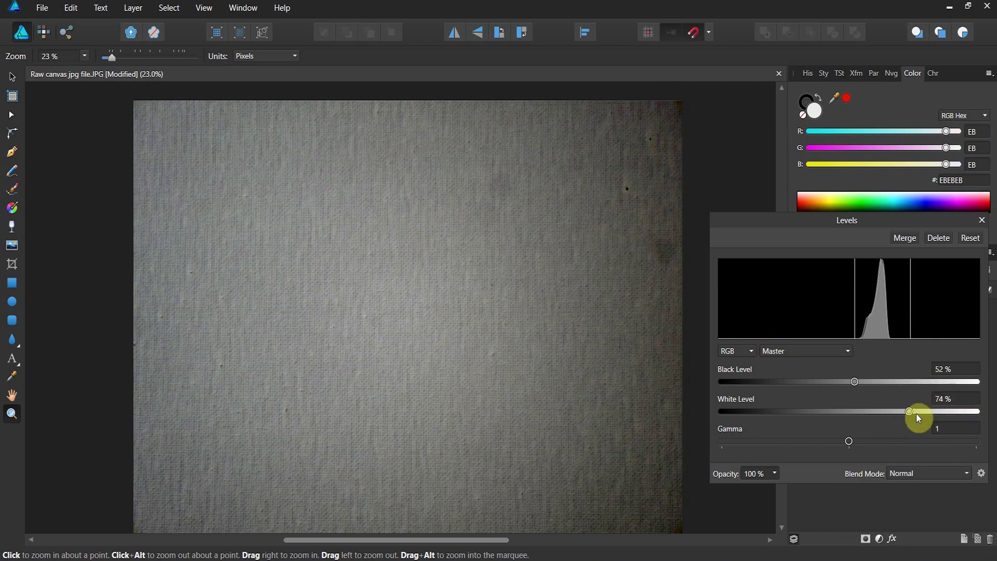
{"action": "left_click_drag", "start_coordinate": [909, 412], "coordinate": [876, 430]}
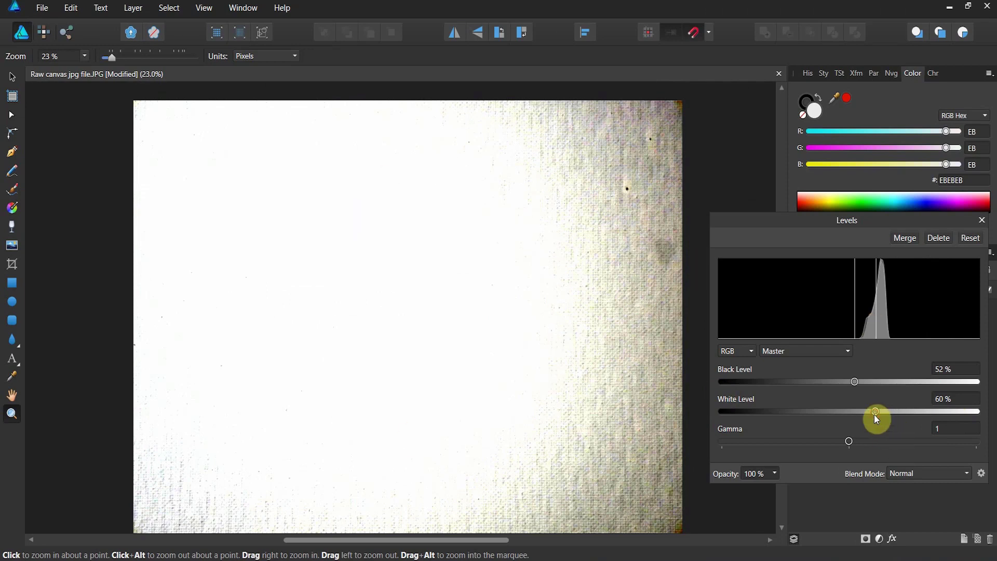
{"action": "left_click_drag", "start_coordinate": [875, 415], "coordinate": [894, 406]}
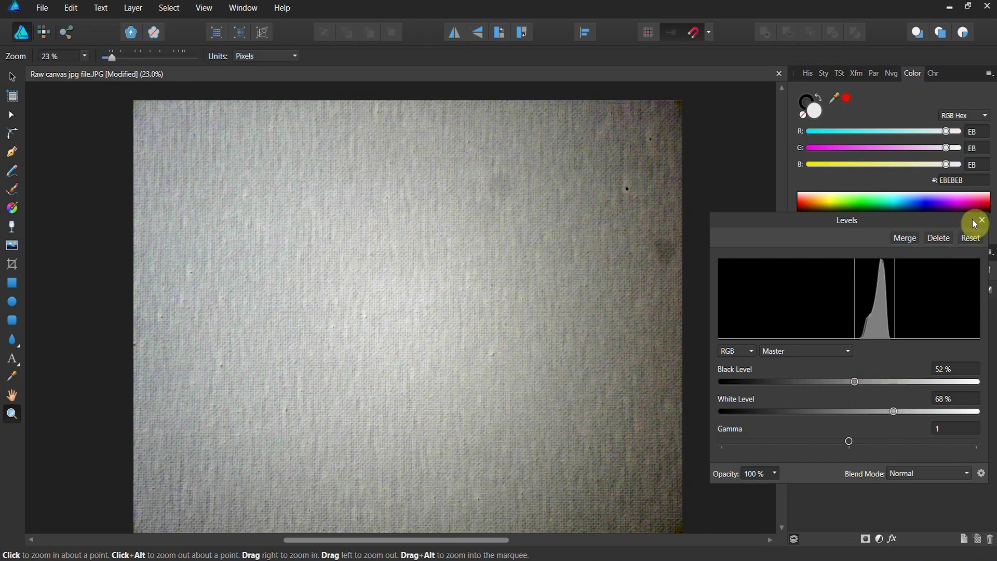
Step: Close the Levels settings, select the Background layer, and crop it from the bottom-right corner
{"action": "left_click", "coordinate": [982, 223]}
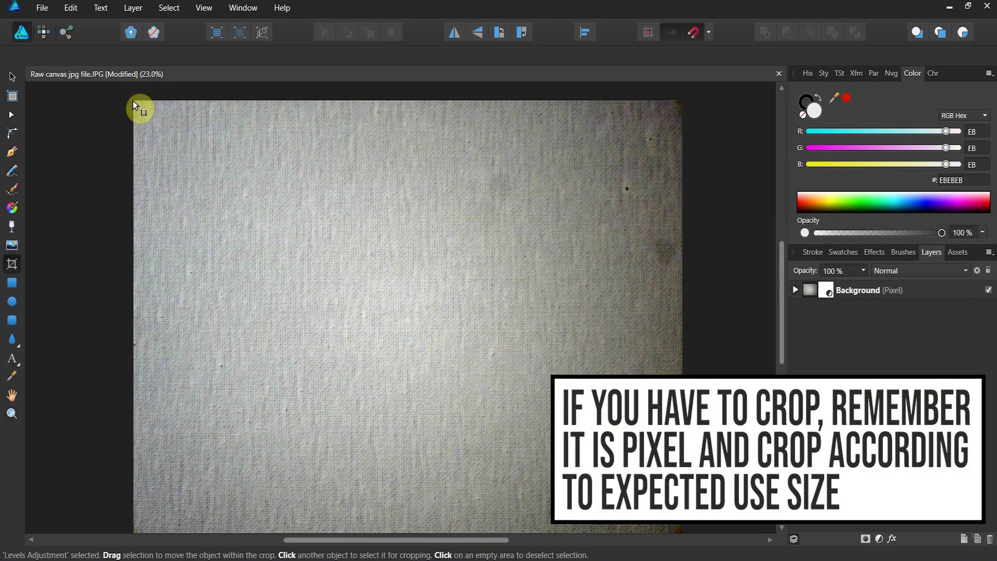
{"action": "left_click", "coordinate": [139, 105]}
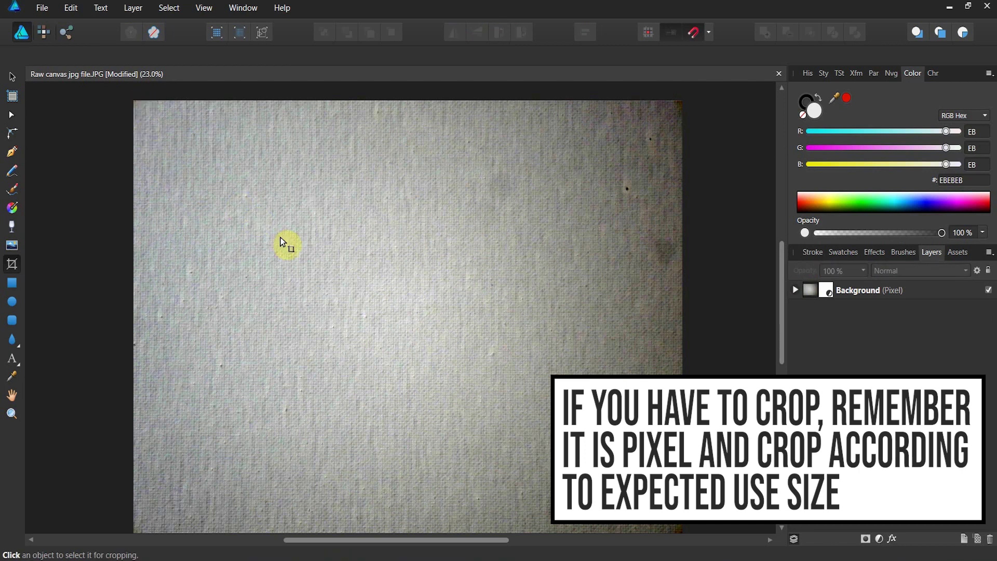
{"action": "left_click", "coordinate": [246, 201]}
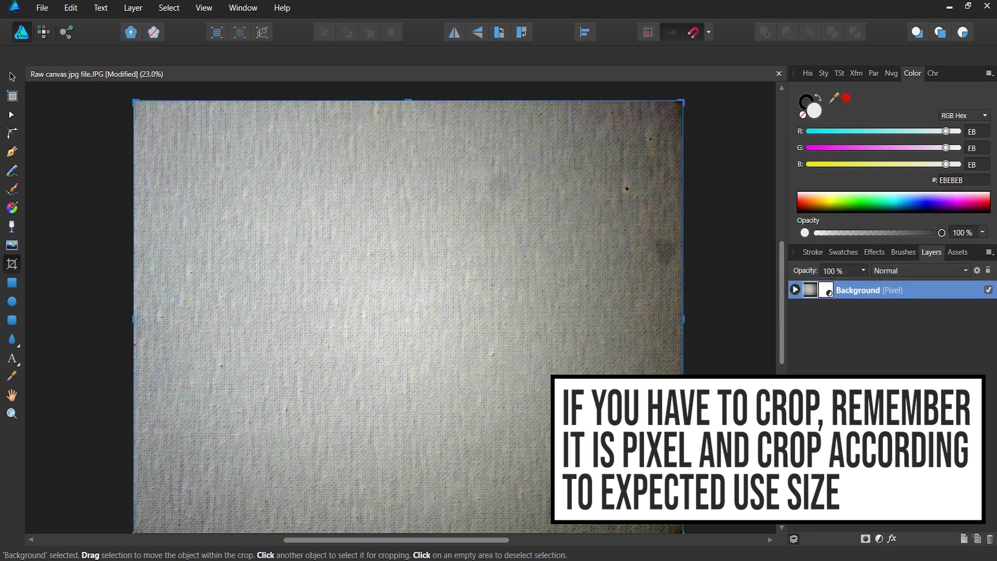
{"action": "scroll", "coordinate": [758, 355], "scroll_direction": "down", "scroll_amount": 1}
{"action": "left_click_drag", "start_coordinate": [683, 516], "coordinate": [475, 325]}
{"action": "scroll", "coordinate": [476, 329], "scroll_direction": "up", "scroll_amount": 1}
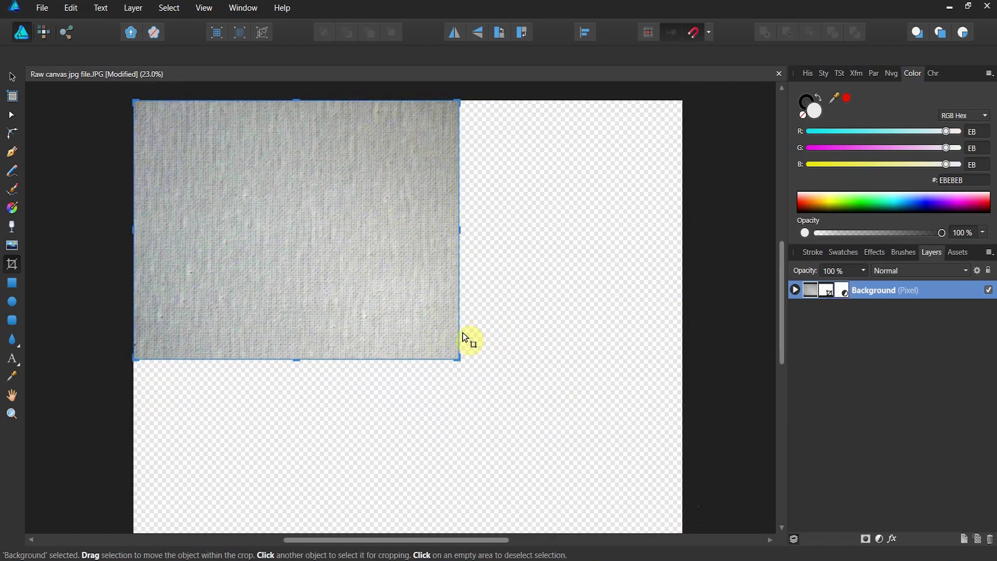
Step: With the Move Tool, scale the photo from its bottom-right handle to fill the page, then deselect
{"action": "left_click", "coordinate": [12, 76]}
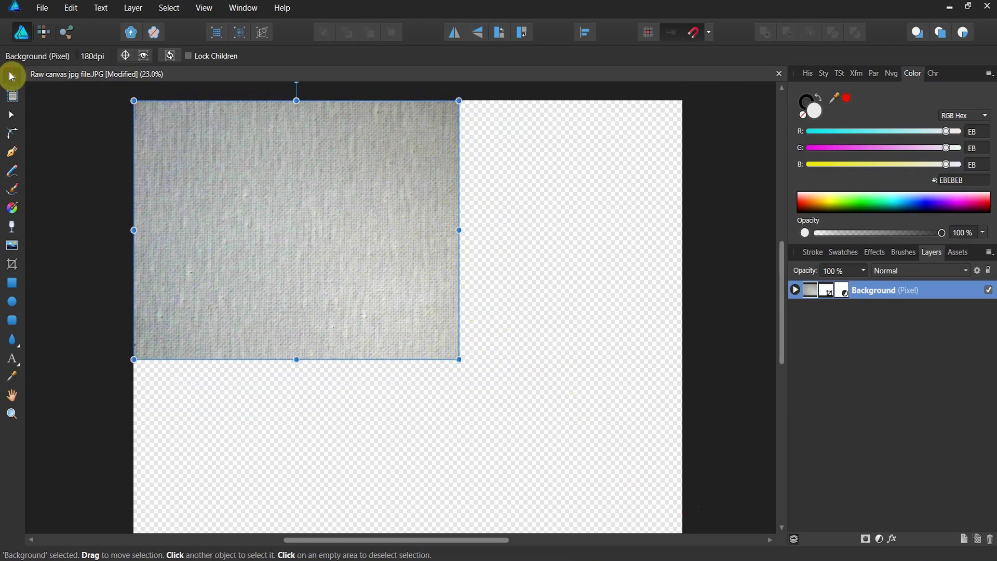
{"action": "left_click", "coordinate": [60, 133]}
{"action": "left_click", "coordinate": [240, 220]}
{"action": "scroll", "coordinate": [290, 250], "scroll_direction": "down", "scroll_amount": 1}
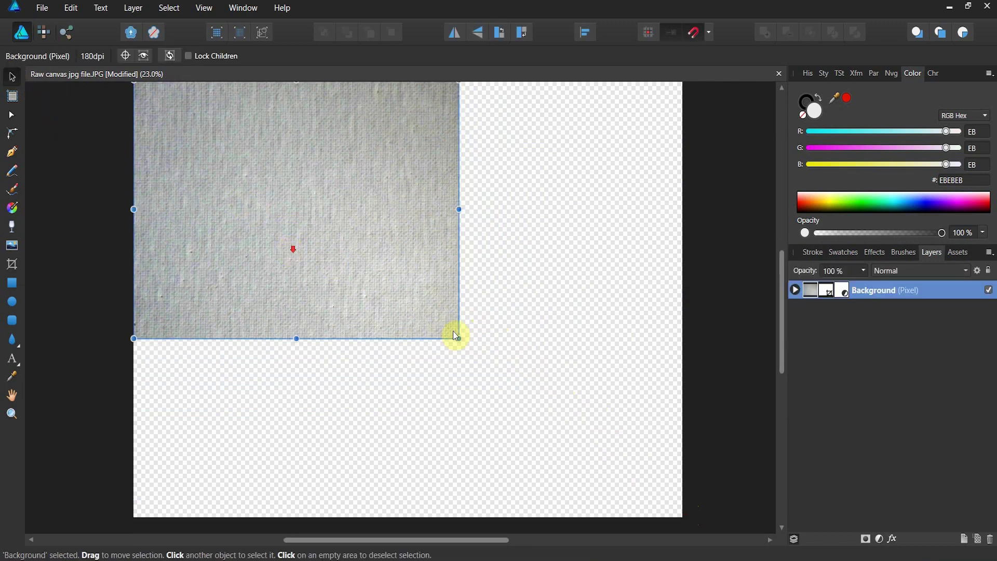
{"action": "left_click_drag", "start_coordinate": [458, 339], "coordinate": [699, 486]}
{"action": "left_click", "coordinate": [720, 456]}
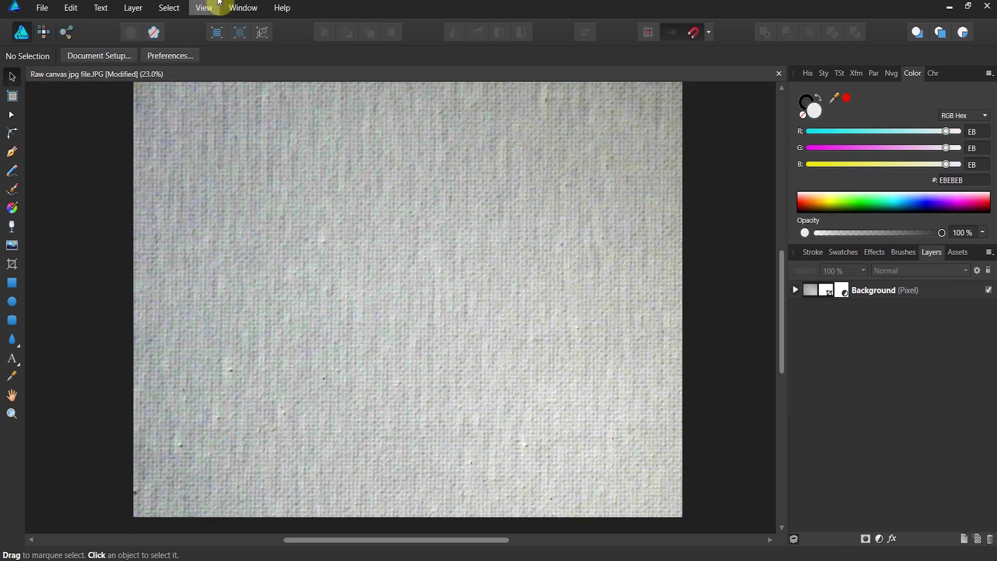
Step: Reopen the nested Levels adjustment and adjust it to Black Level 55%, White Level 68%
{"action": "left_click", "coordinate": [796, 291]}
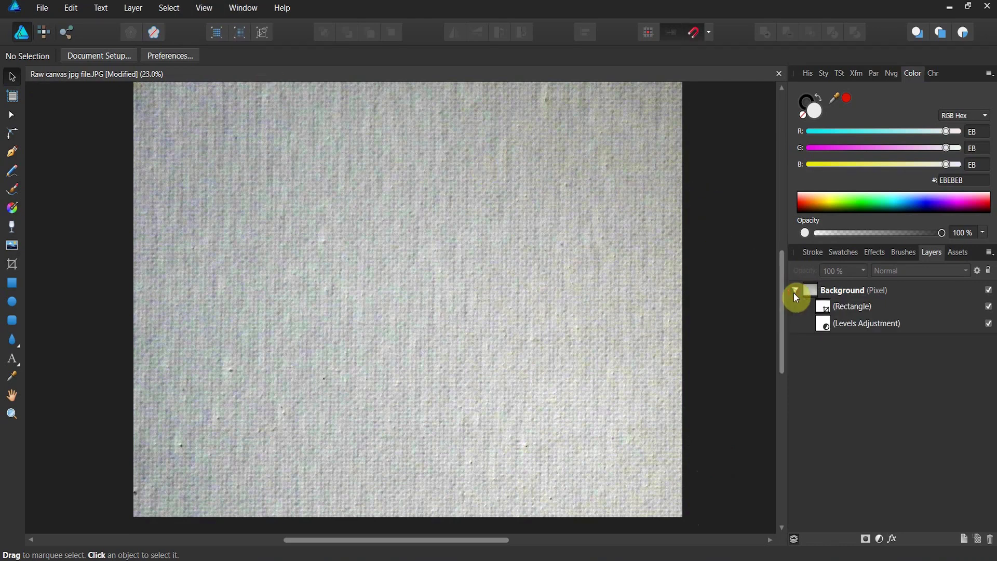
{"action": "double_click", "coordinate": [821, 320]}
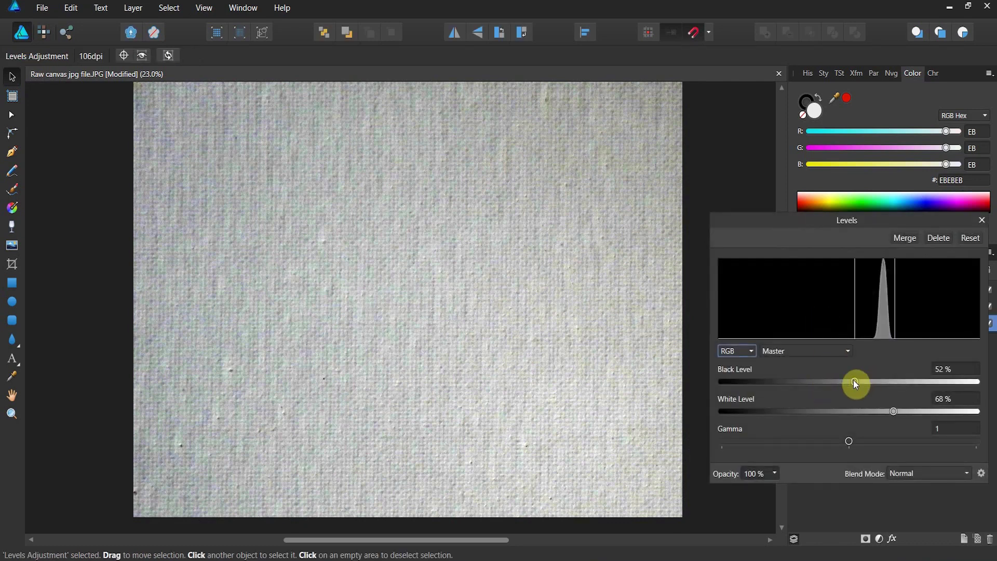
{"action": "left_click_drag", "start_coordinate": [856, 384], "coordinate": [871, 378]}
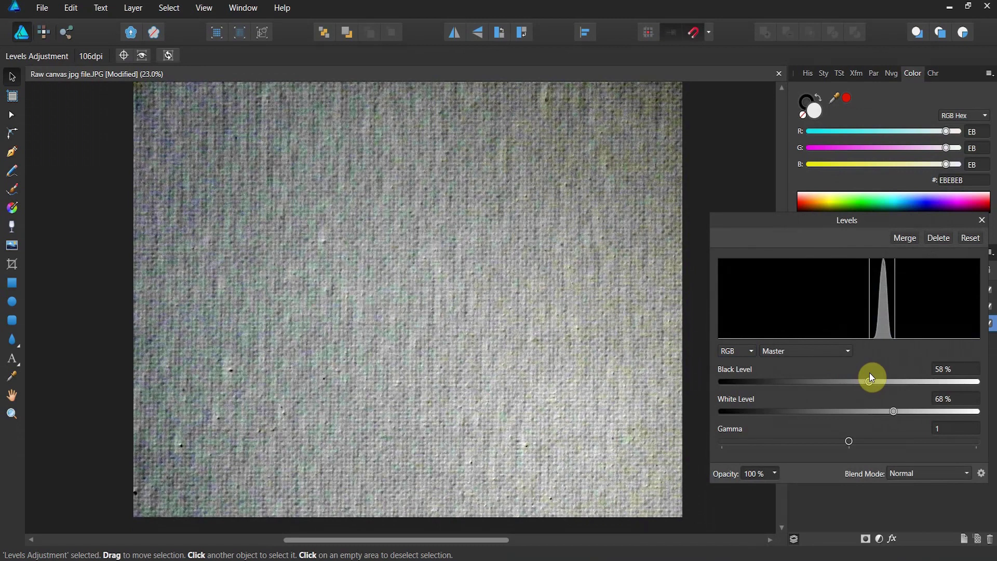
{"action": "mouse_move", "coordinate": [896, 410]}
{"action": "left_mouse_down"}
{"action": "mouse_move", "coordinate": [887, 413]}
{"action": "mouse_move", "coordinate": [893, 406]}
{"action": "left_mouse_up"}
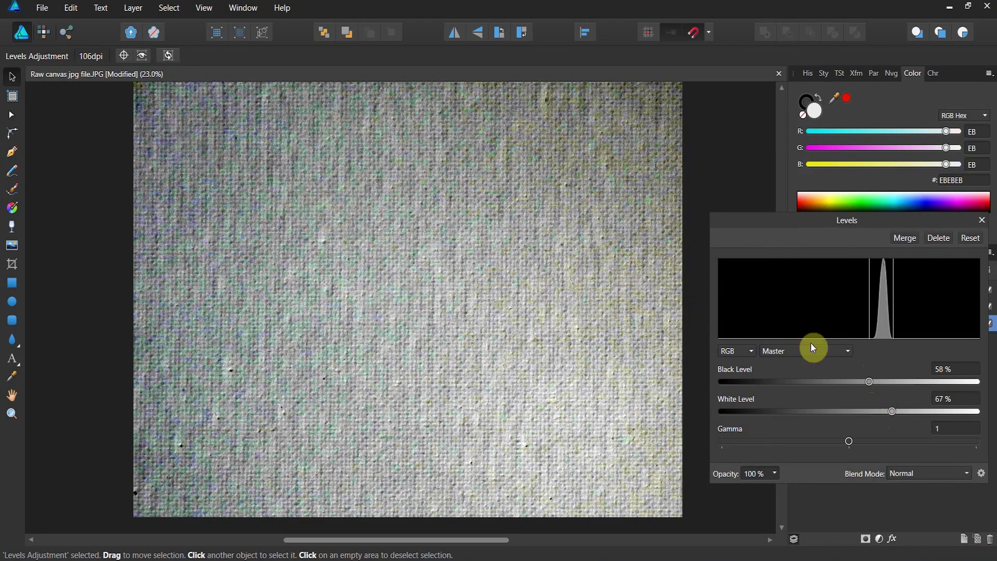
{"action": "mouse_move", "coordinate": [872, 382]}
{"action": "left_mouse_down"}
{"action": "mouse_move", "coordinate": [858, 387]}
{"action": "mouse_move", "coordinate": [897, 414]}
{"action": "left_mouse_up"}
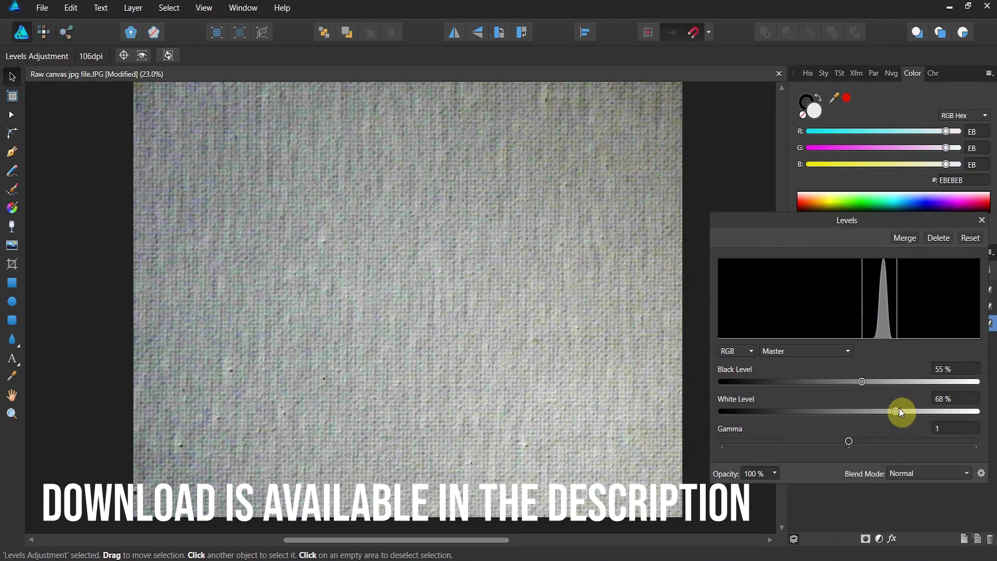
Step: Add a Brightness and Contrast adjustment to Background with brightness 21% and contrast 7%
{"action": "left_click", "coordinate": [982, 220]}
{"action": "left_click", "coordinate": [841, 287]}
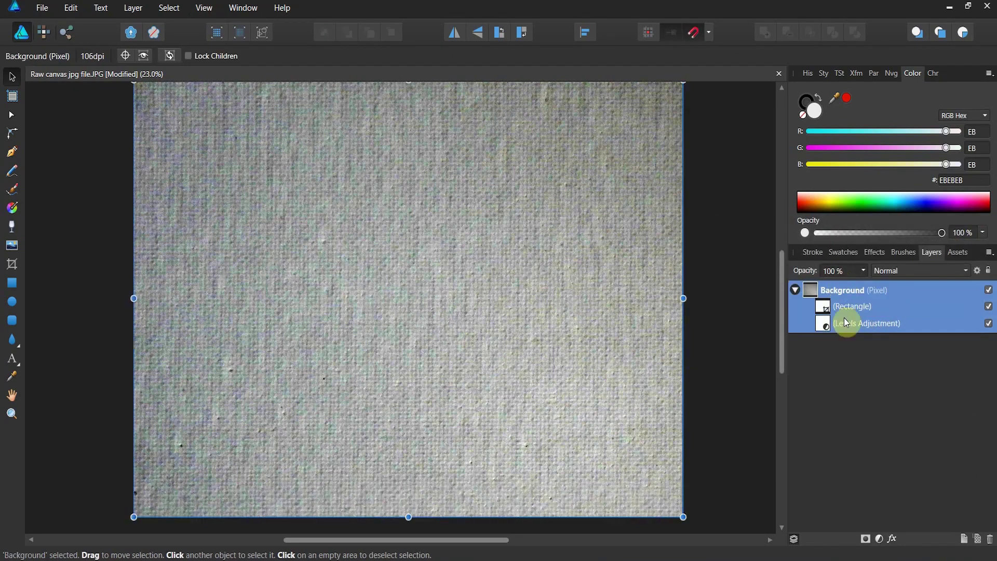
{"action": "left_click", "coordinate": [880, 540]}
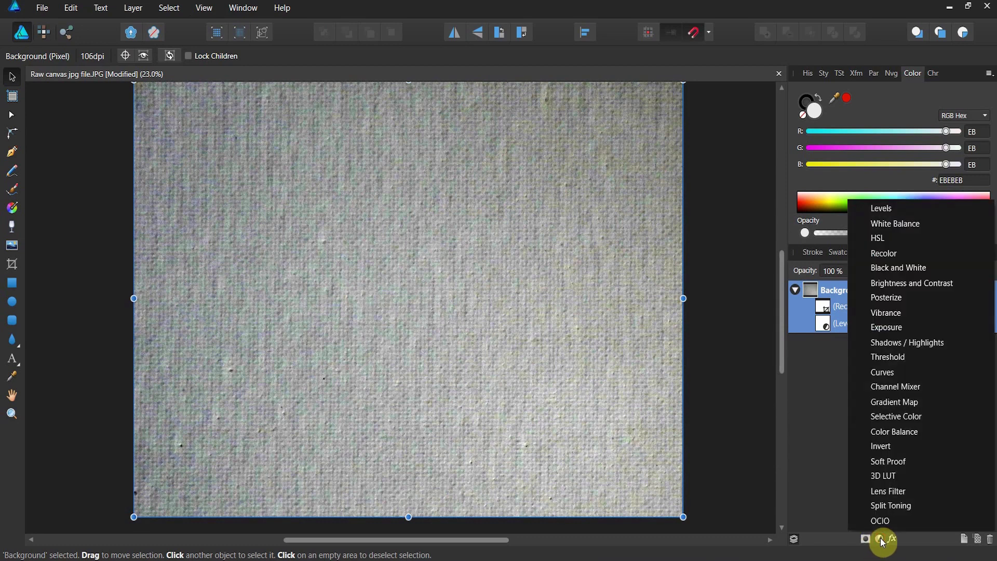
{"action": "left_click", "coordinate": [902, 287]}
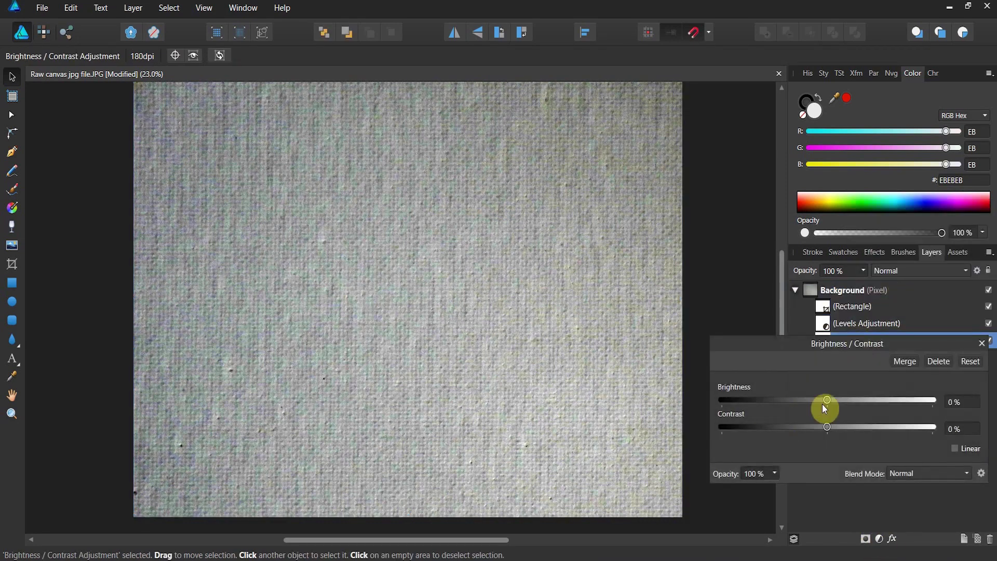
{"action": "left_click_drag", "start_coordinate": [831, 402], "coordinate": [837, 430]}
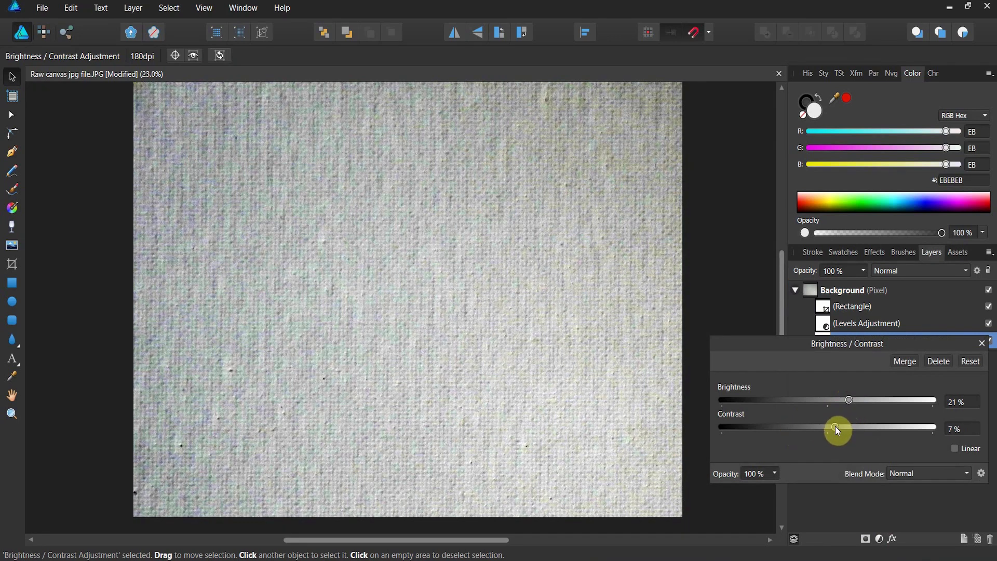
Step: Close the Brightness / Contrast settings and collapse the Background layer's children
{"action": "left_click", "coordinate": [982, 343]}
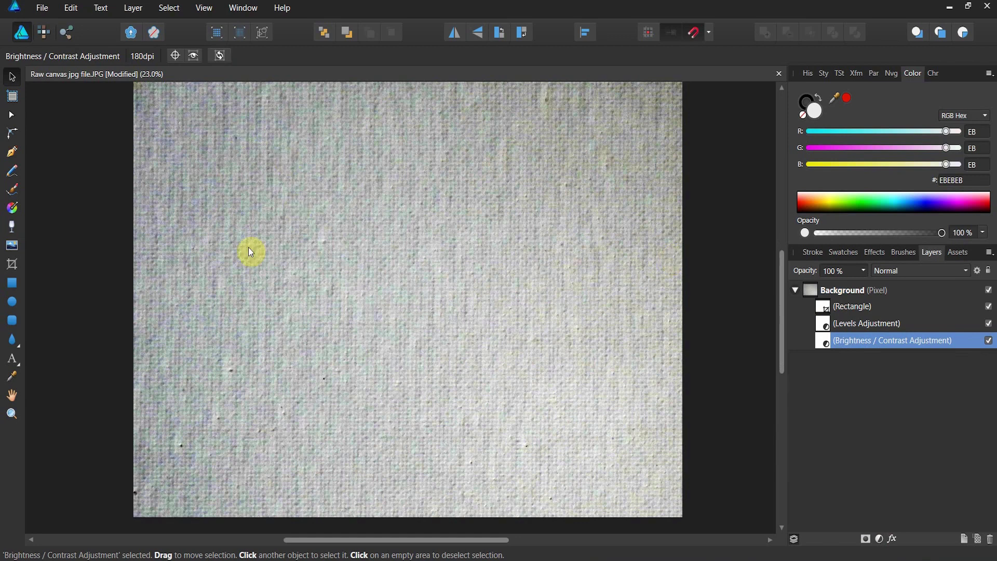
{"action": "scroll", "coordinate": [370, 257], "scroll_direction": "up", "scroll_amount": 1}
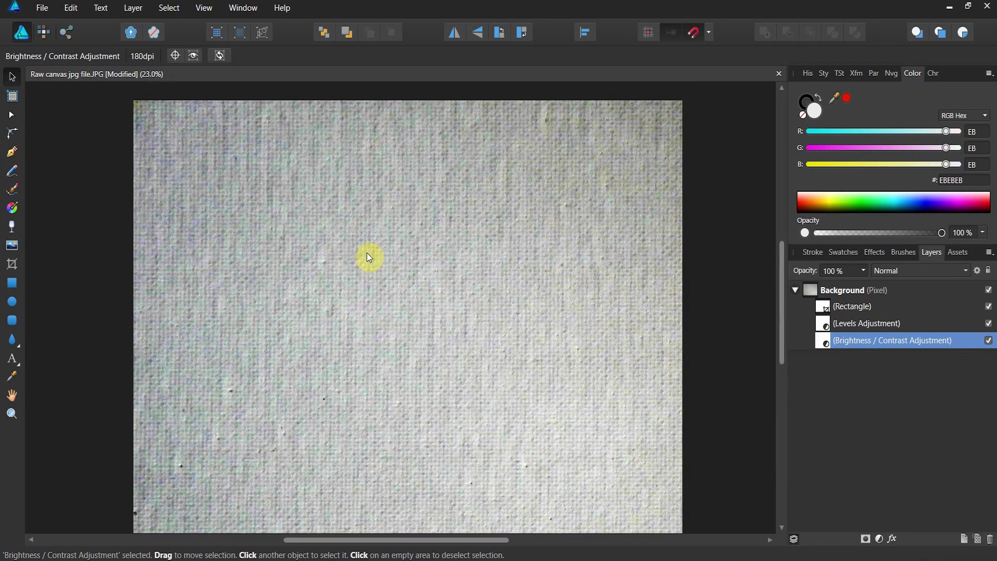
{"action": "scroll", "coordinate": [370, 257], "scroll_direction": "down", "scroll_amount": 1}
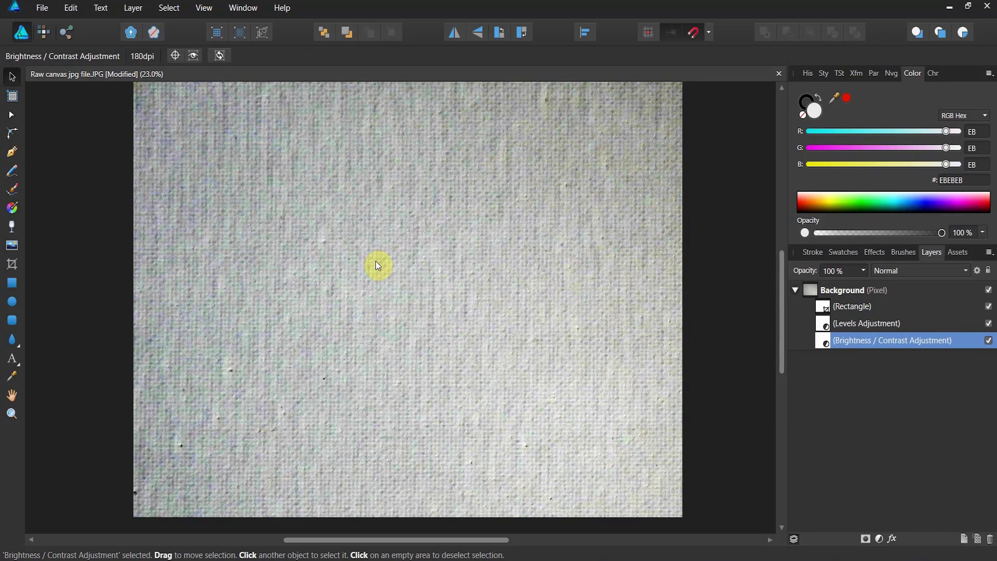
{"action": "left_click", "coordinate": [797, 291]}
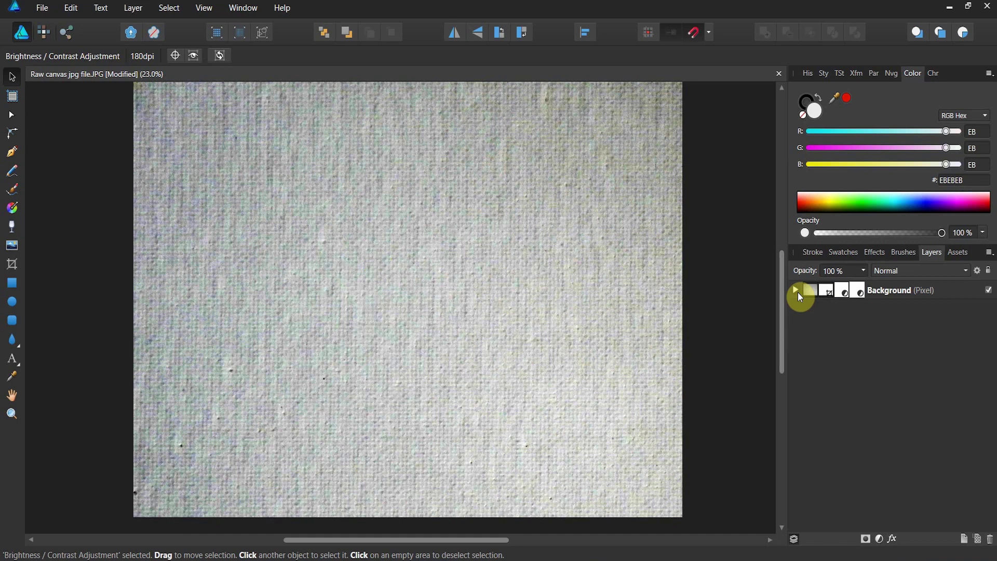
Step: Export the document as JPEG with Quality set to 100
{"action": "left_click", "coordinate": [42, 8]}
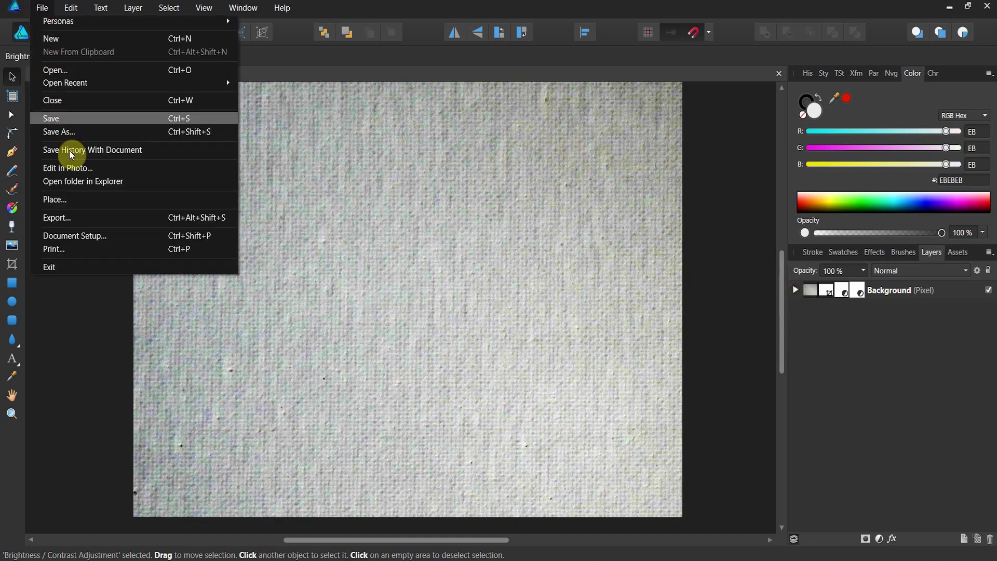
{"action": "left_click", "coordinate": [69, 218]}
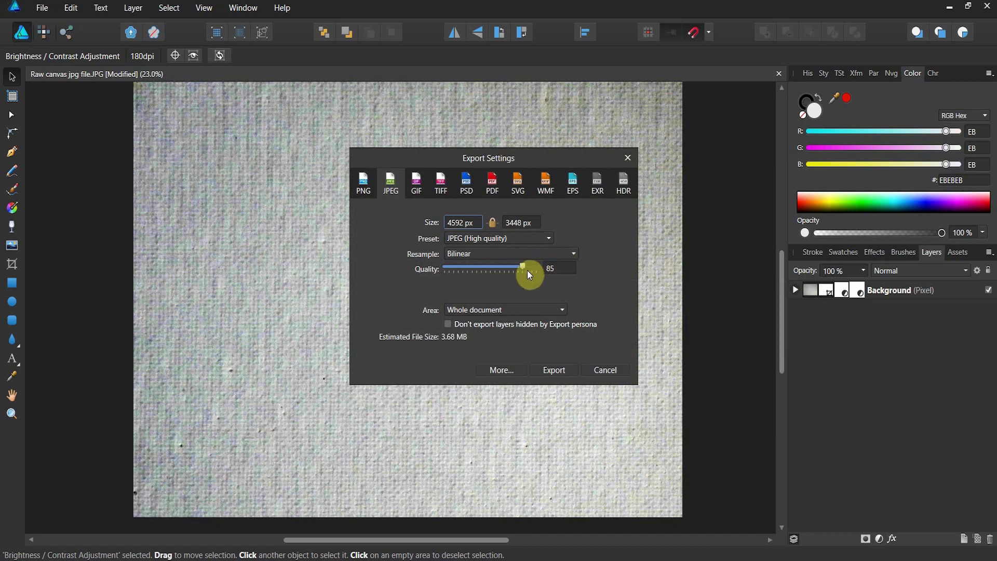
{"action": "left_click_drag", "start_coordinate": [524, 266], "coordinate": [554, 274]}
{"action": "left_click", "coordinate": [552, 372]}
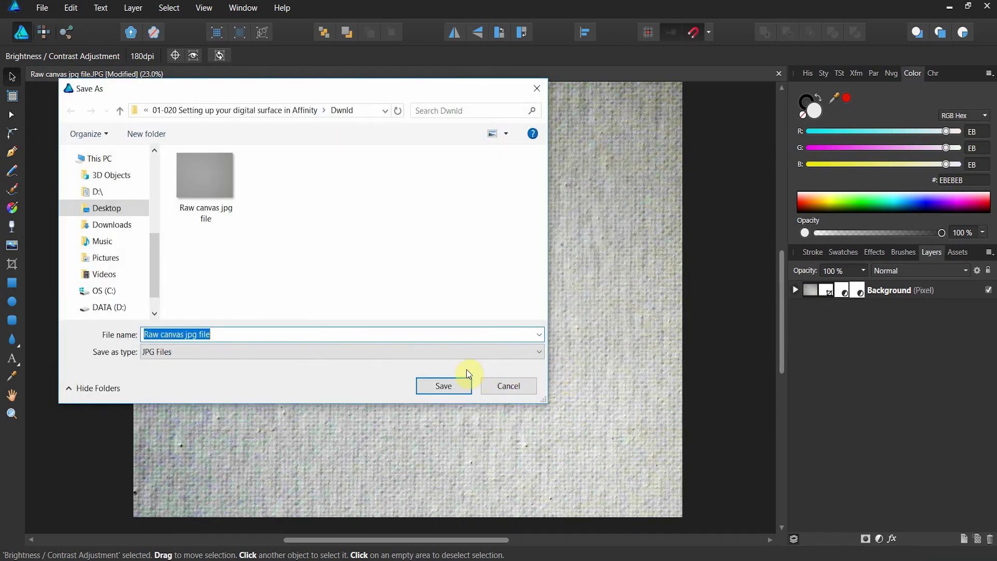
Step: Save the export as 'Canvas image completed'
{"action": "type", "text": "Canvas "}
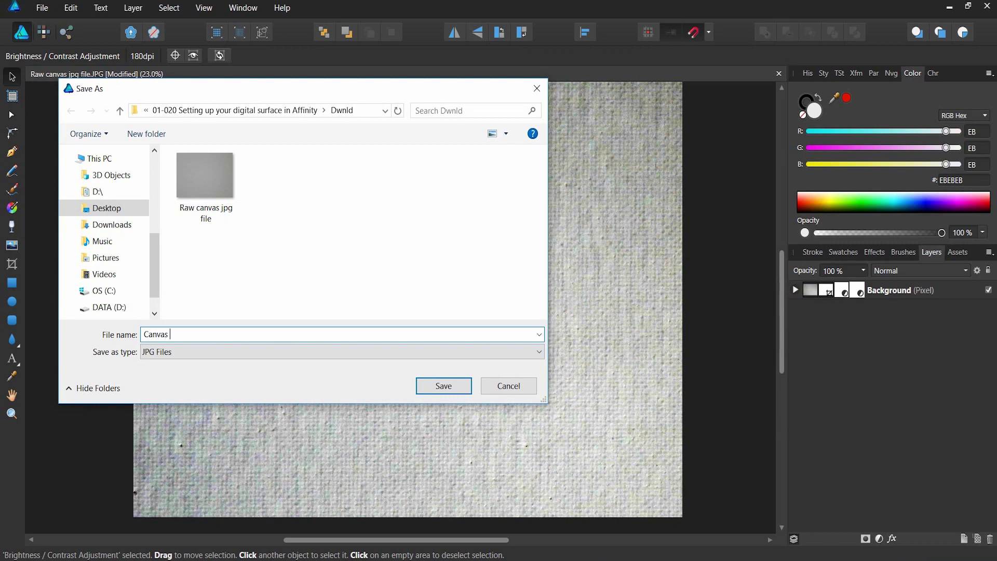
{"action": "type", "text": "image complated"}
{"action": "key", "text": "BackSpace"}
{"action": "key", "text": "BackSpace"}
{"action": "key", "text": "BackSpace"}
{"action": "key", "text": "BackSpace"}
{"action": "type", "text": "eted"}
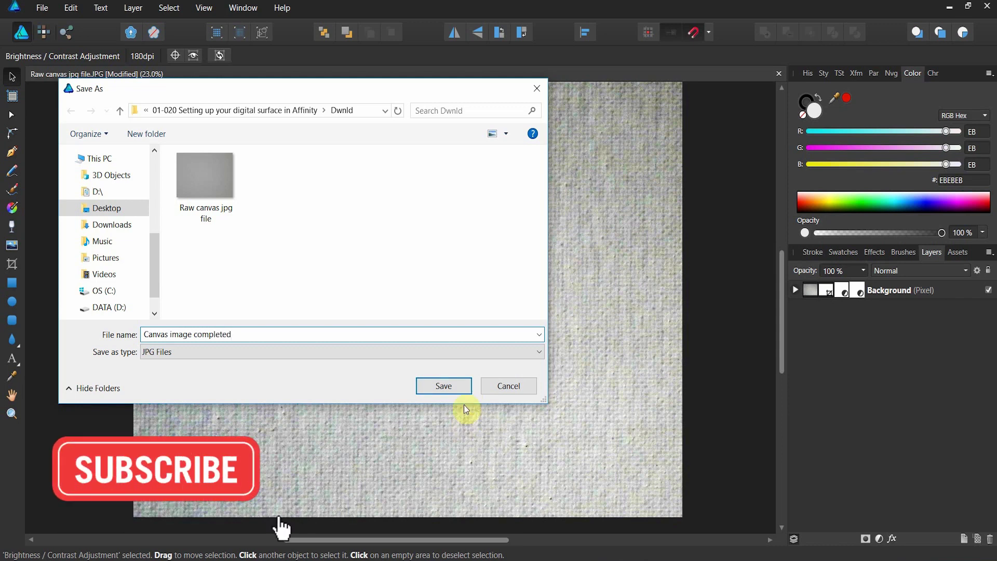
{"action": "left_click", "coordinate": [434, 385]}
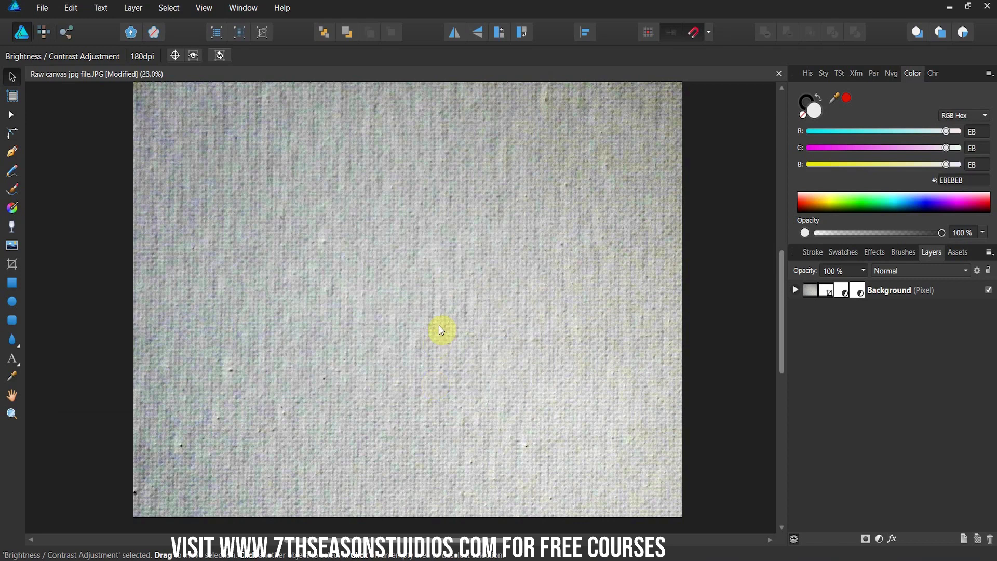
{"action": "scroll", "coordinate": [398, 379], "scroll_direction": "up", "scroll_amount": 1}
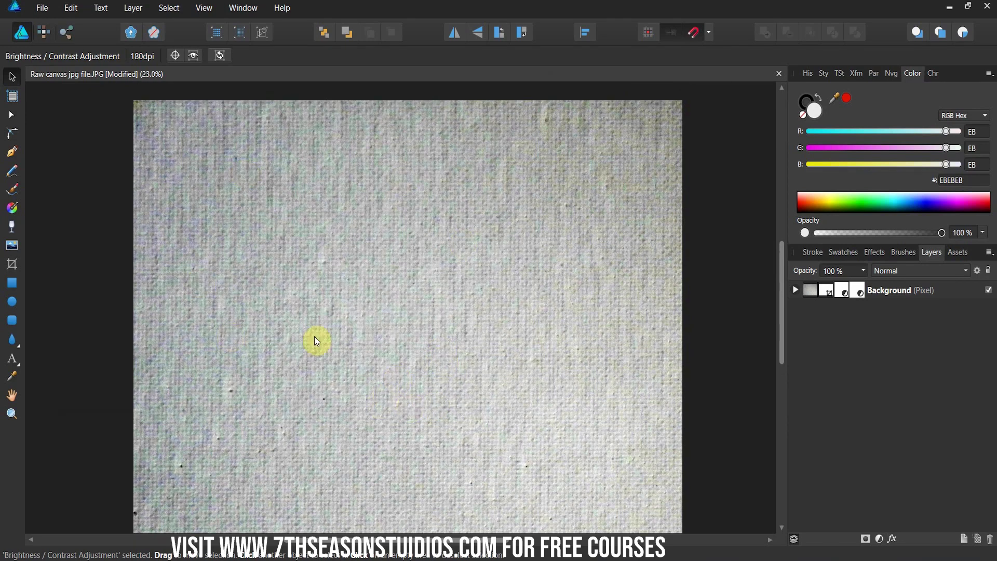